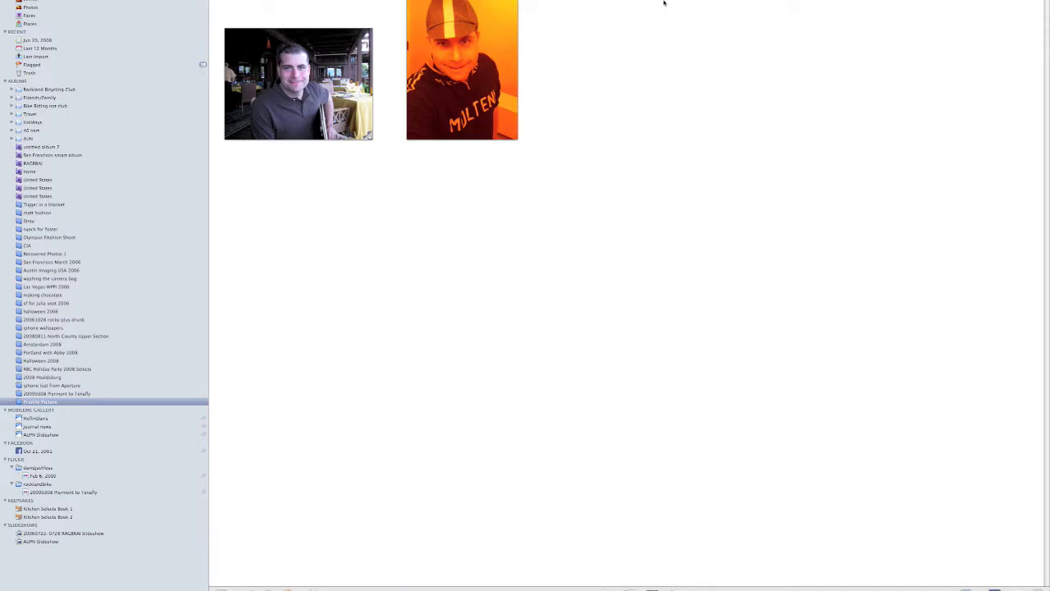
# Select the first thumbnail, the restaurant portrait of the man in the dark polo shirt.
pyautogui.click(320, 93)
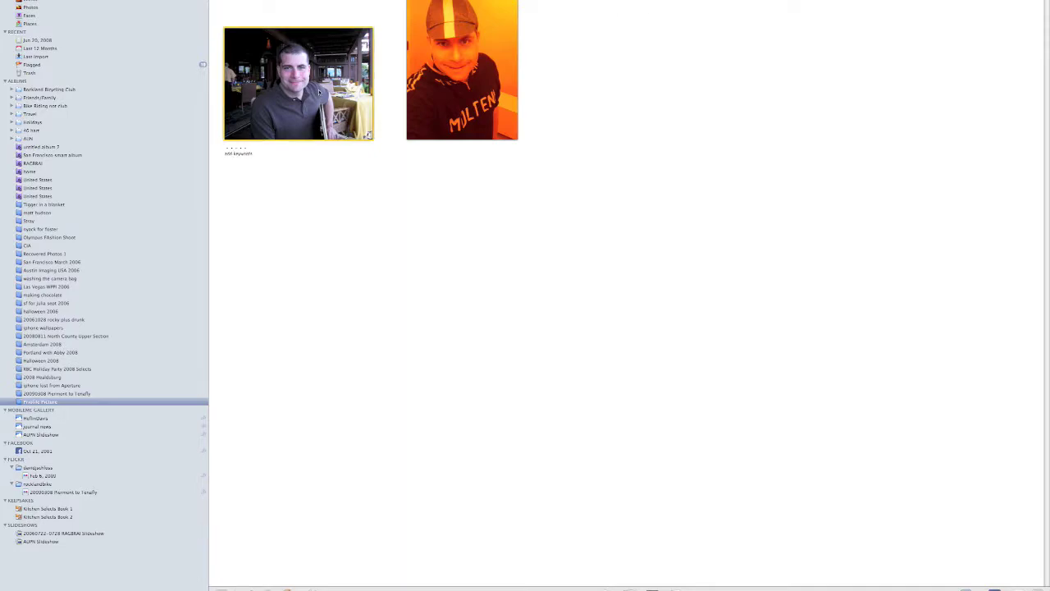
# Open the restaurant portrait for cropping and constrain the crop to Square.
pyautogui.doubleClick(320, 93)
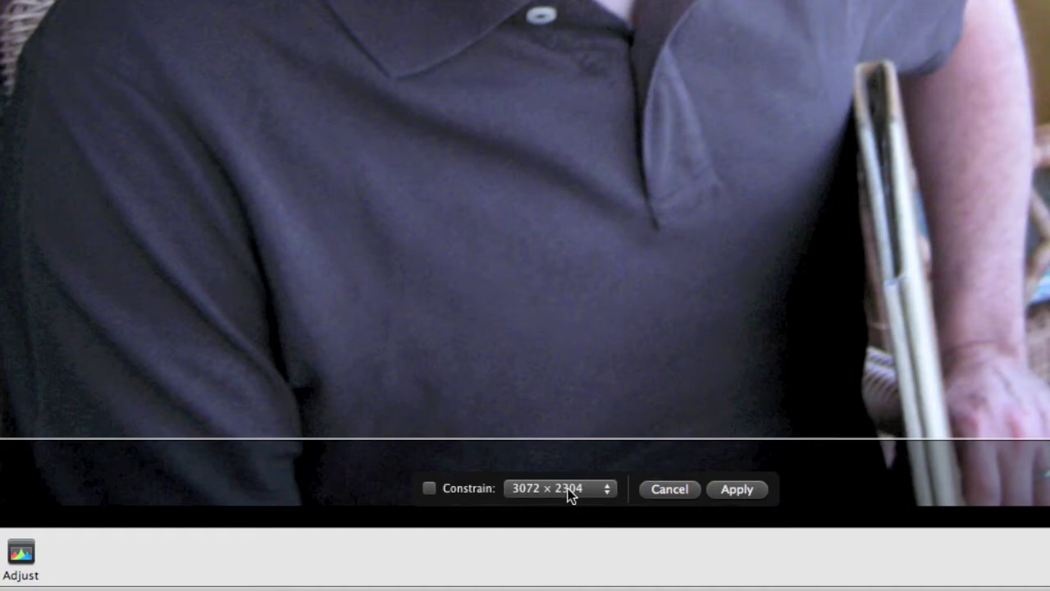
pyautogui.click(572, 489)
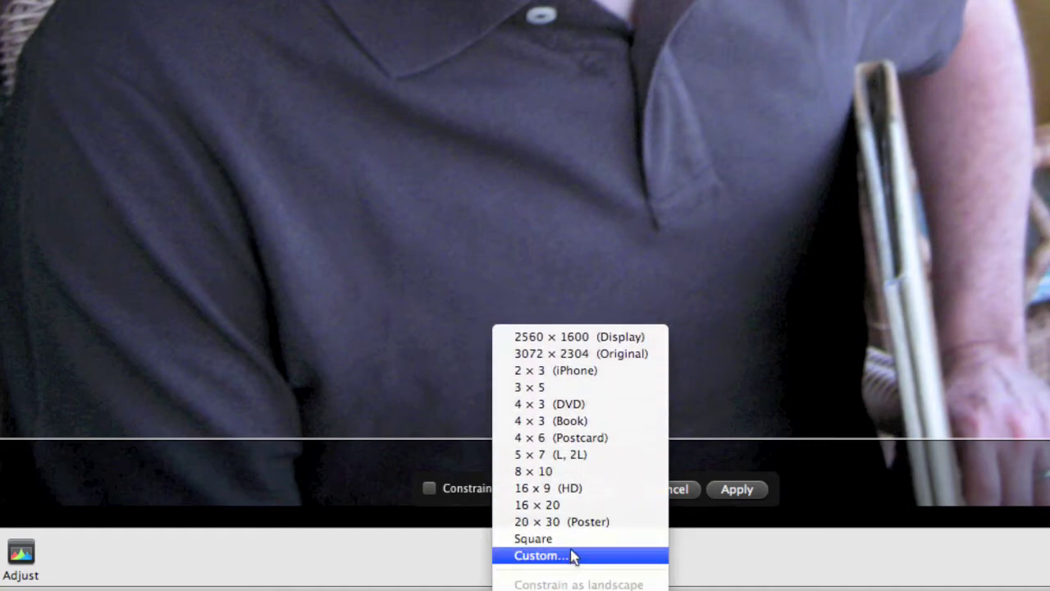
pyautogui.click(571, 547)
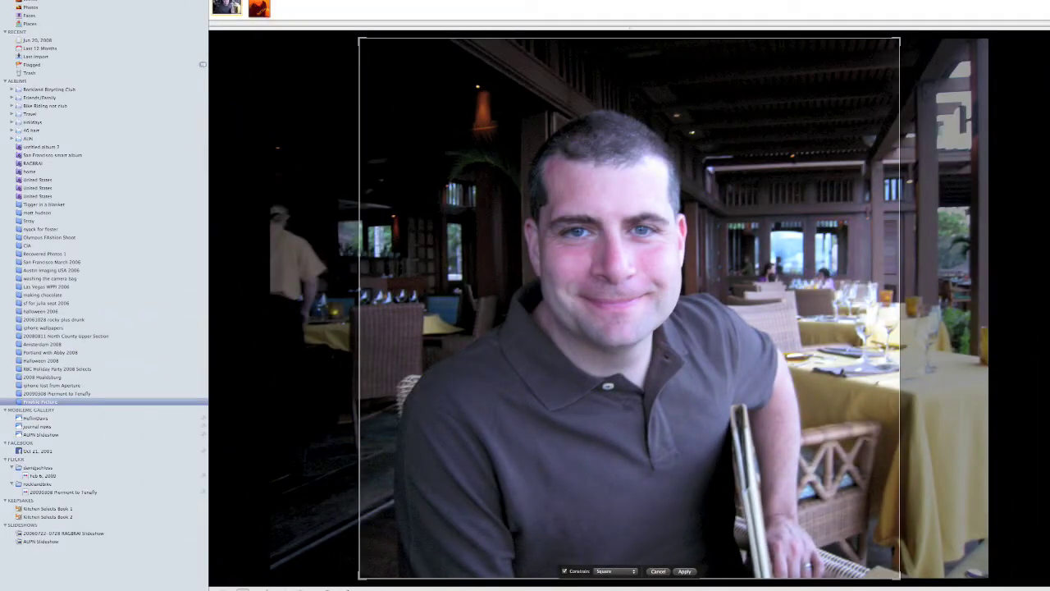
# Resize and move the square crop over the head and shoulders, apply it, and return to the album.
pyautogui.moveTo(901, 579); pyautogui.dragTo(690, 491)
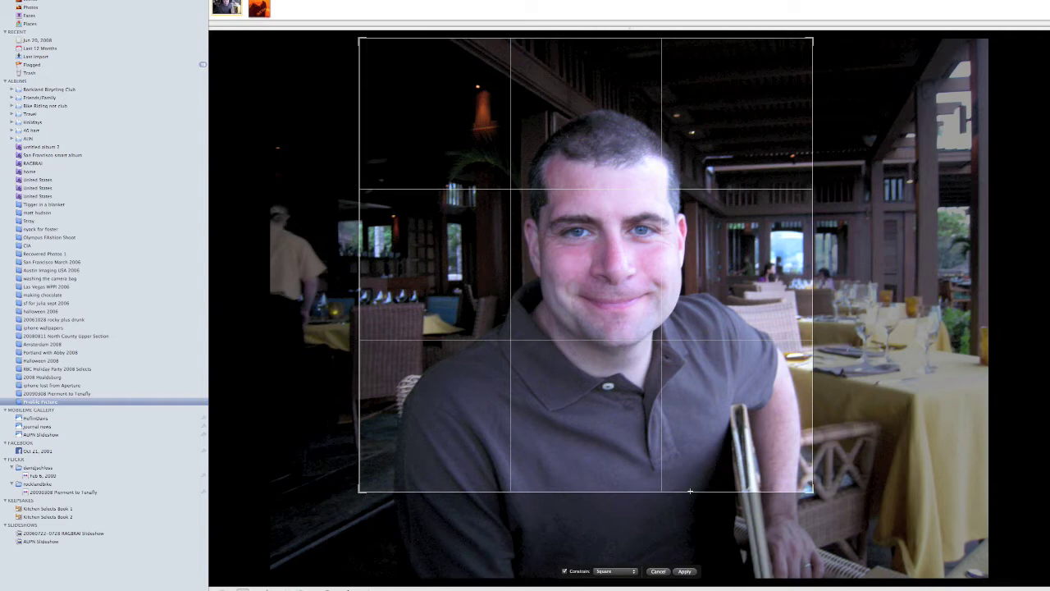
pyautogui.moveTo(691, 491); pyautogui.dragTo(690, 491)
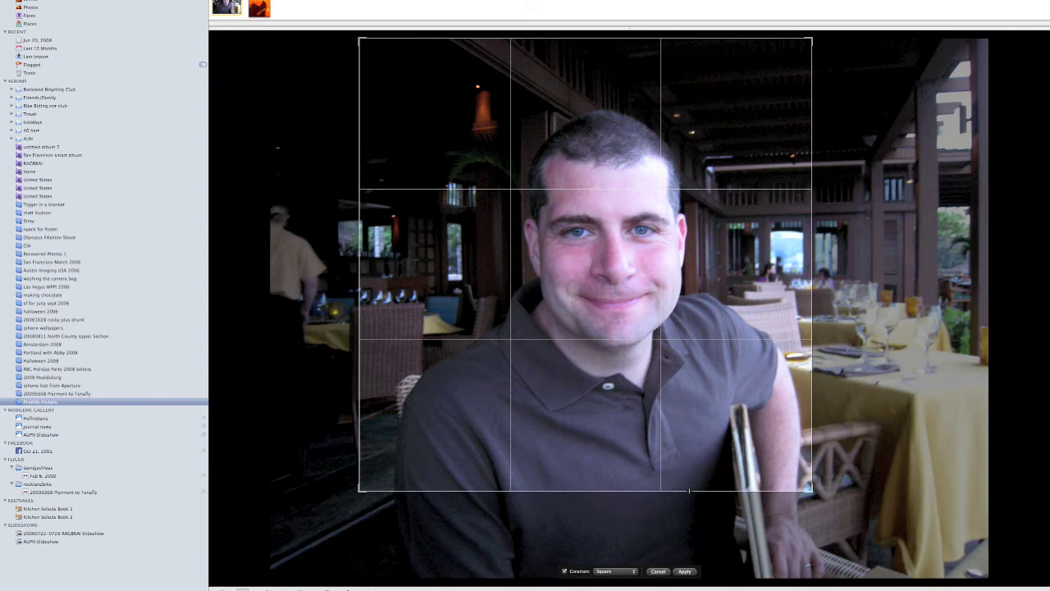
pyautogui.moveTo(690, 491); pyautogui.dragTo(690, 491)
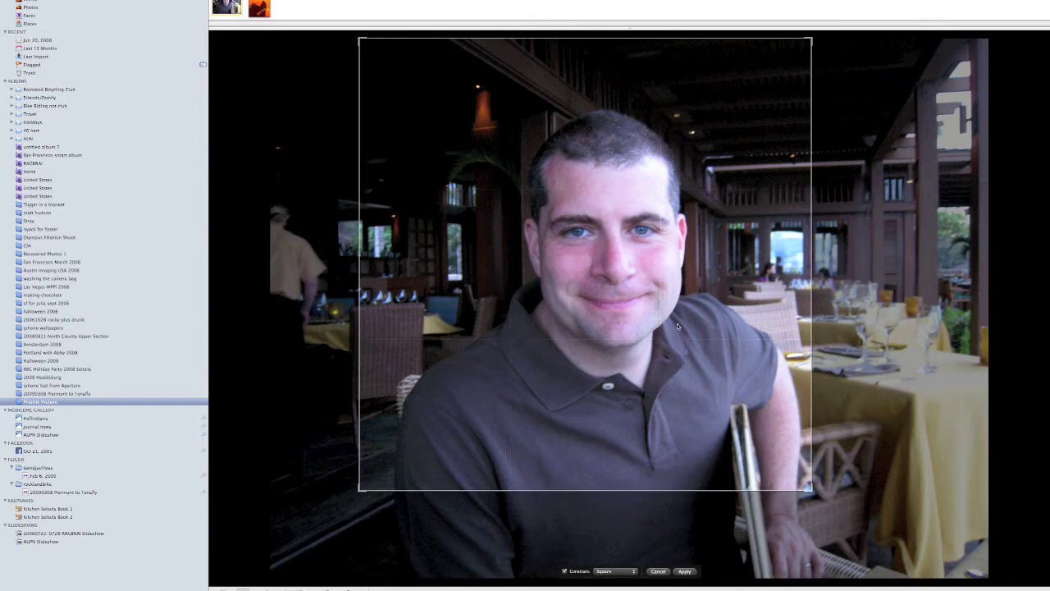
pyautogui.moveTo(677, 326); pyautogui.dragTo(665, 356)
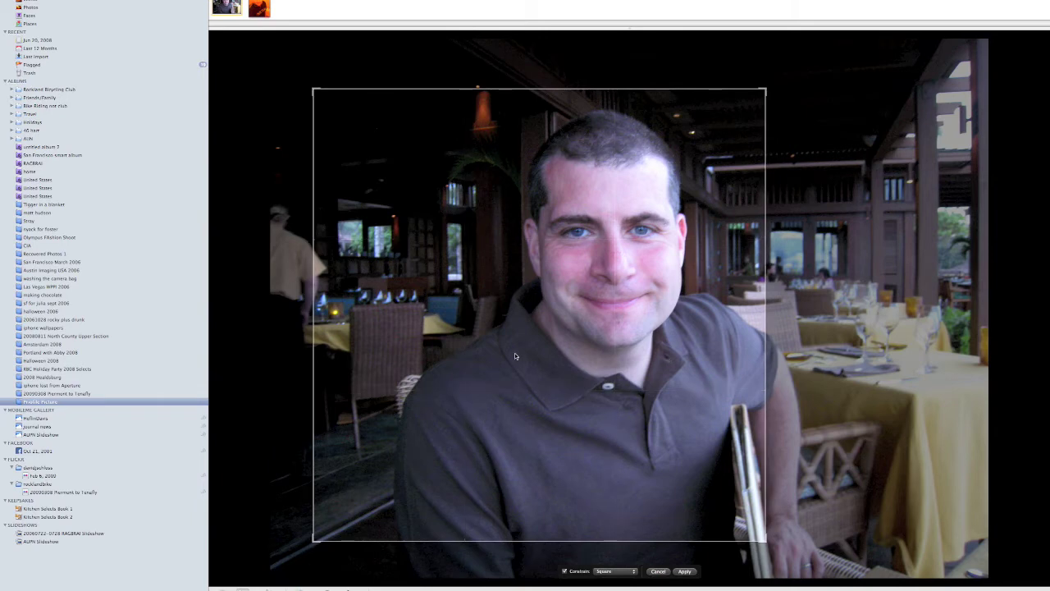
pyautogui.moveTo(313, 541); pyautogui.dragTo(350, 528)
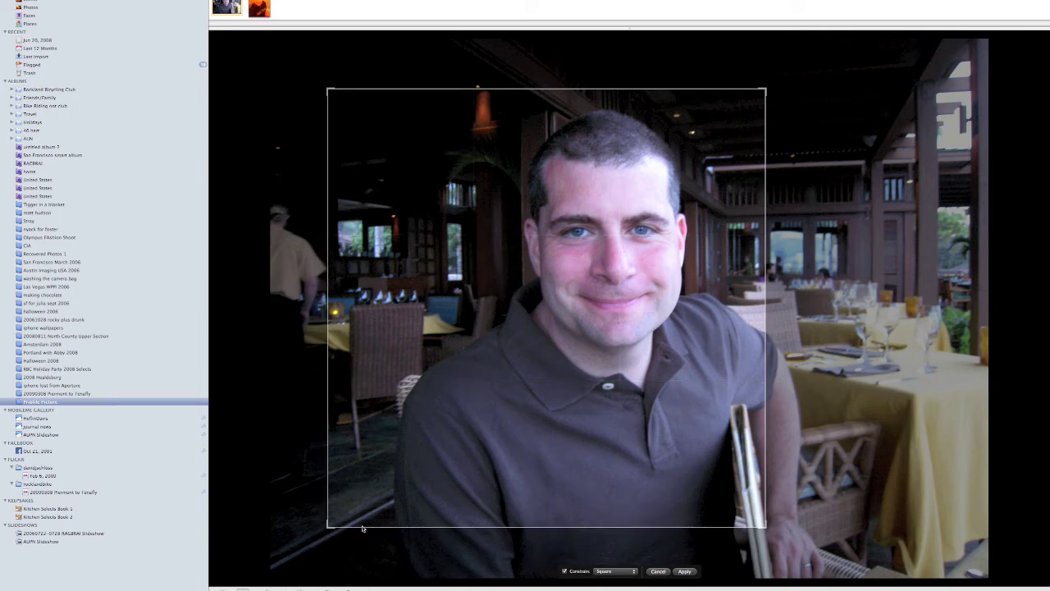
pyautogui.press('Return')
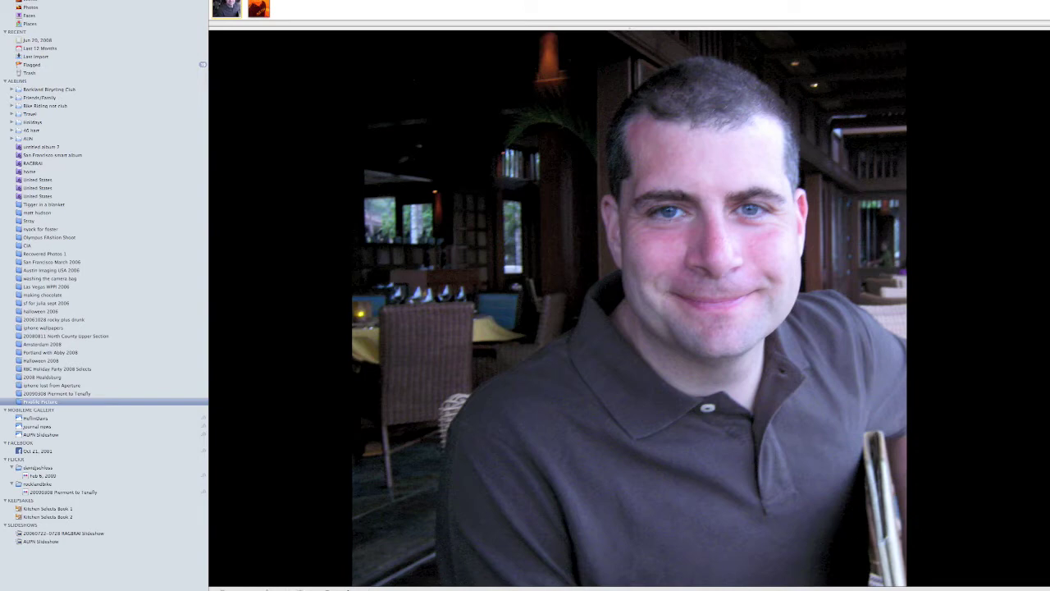
pyautogui.press('Escape')
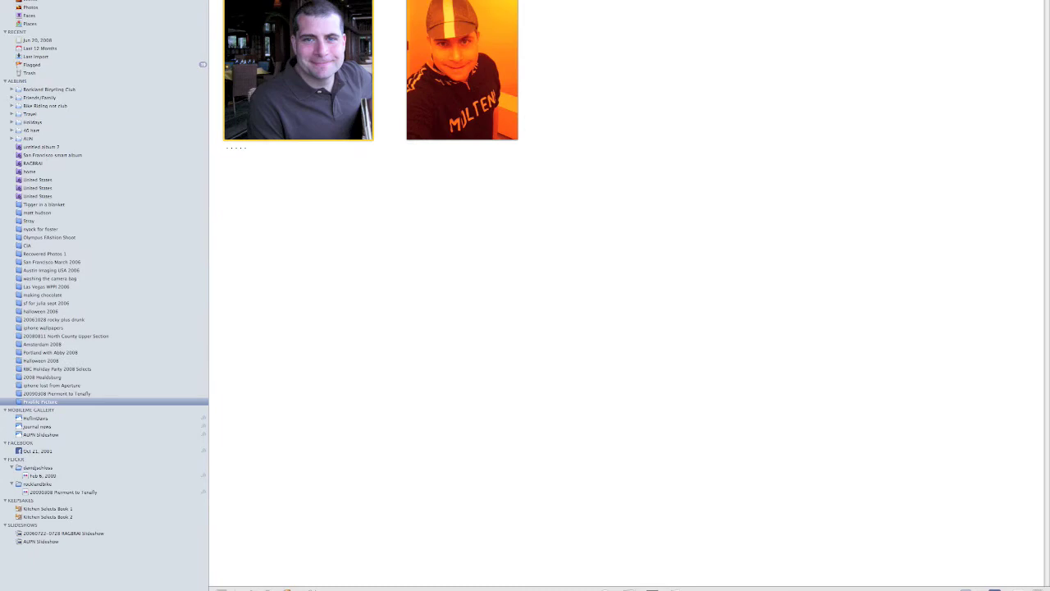
# Open File > Export for the cropped portrait.
pyautogui.moveTo(315, 65)
pyautogui.click(59, 0)
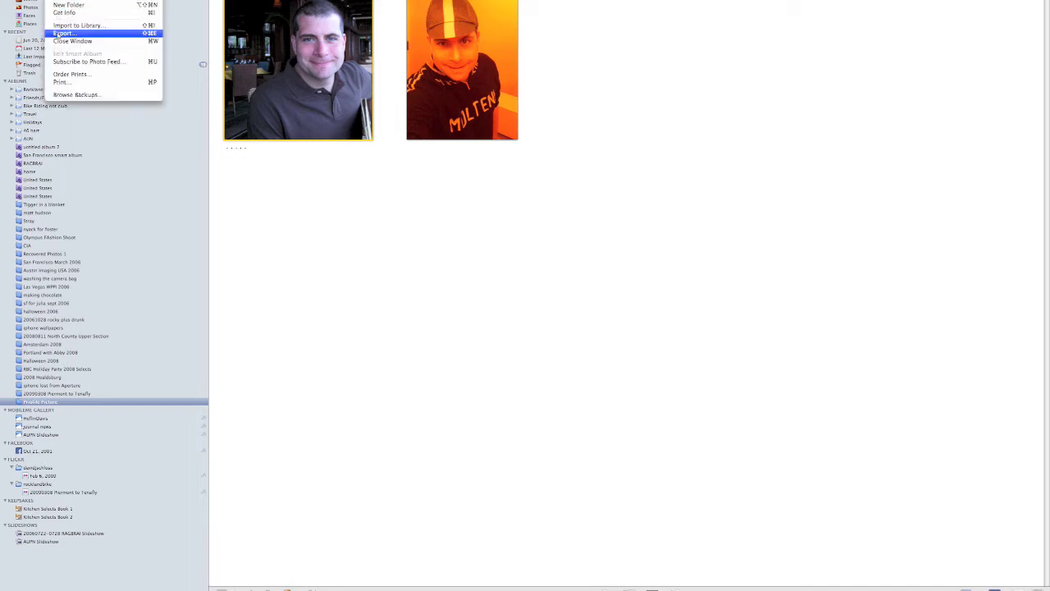
pyautogui.click(59, 33)
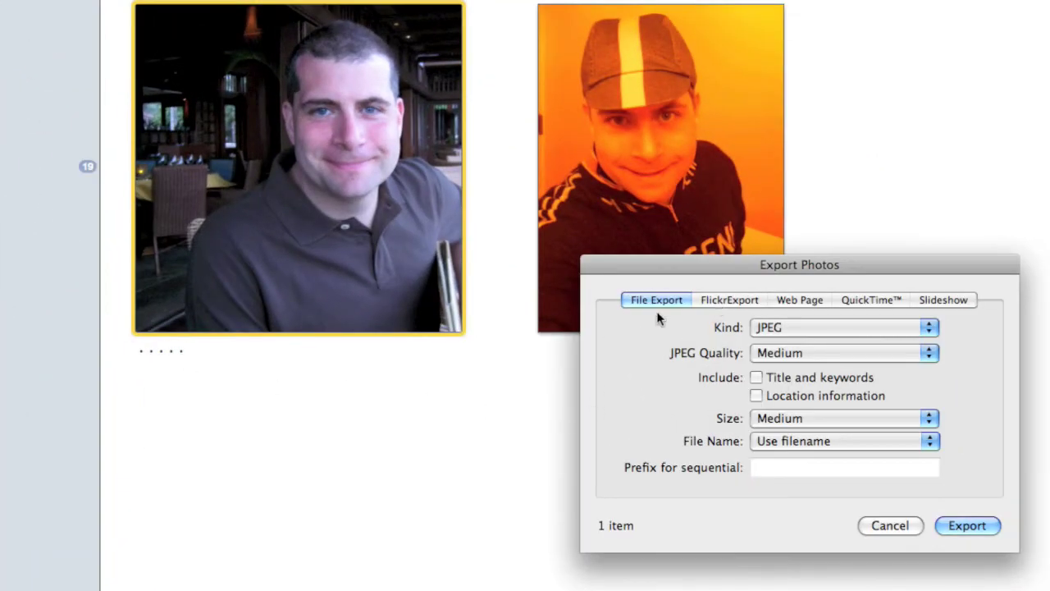
# Keep JPEG format, set quality to Low (smallest size) and size to Custom.
pyautogui.click(783, 328)
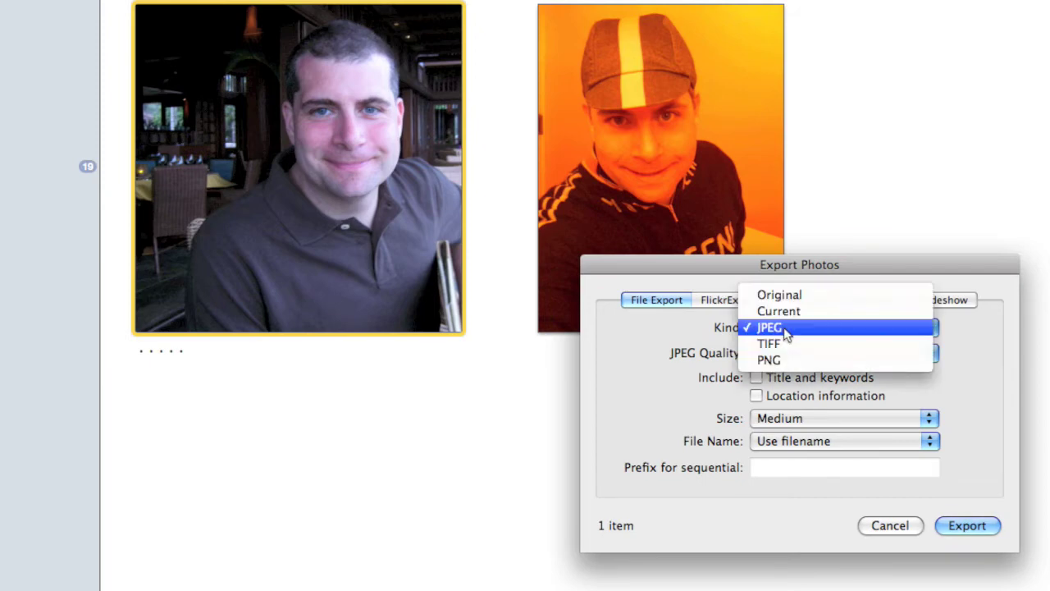
pyautogui.click(786, 331)
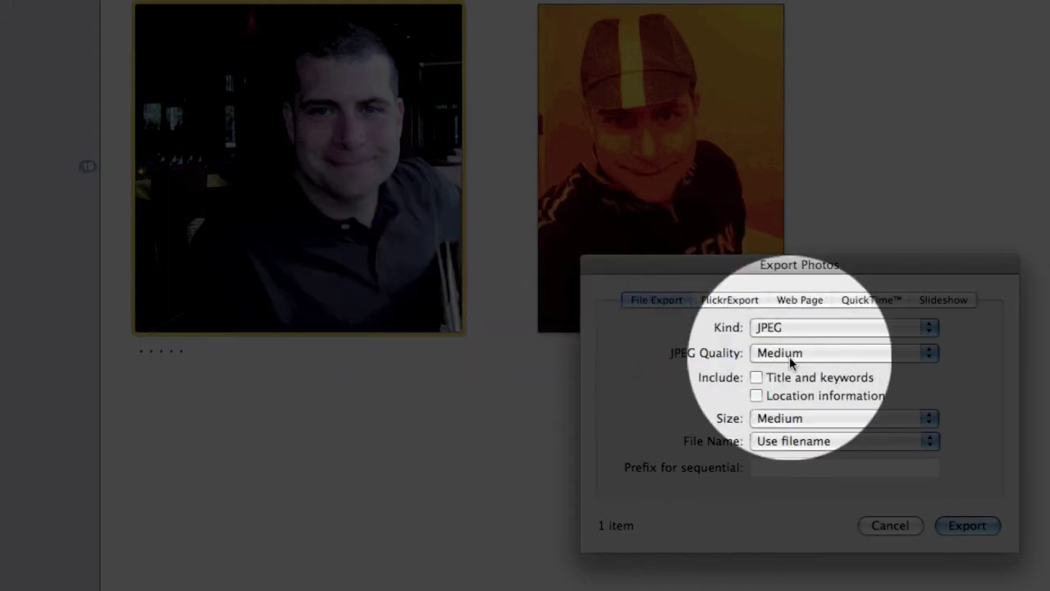
pyautogui.click(789, 354)
pyautogui.click(789, 338)
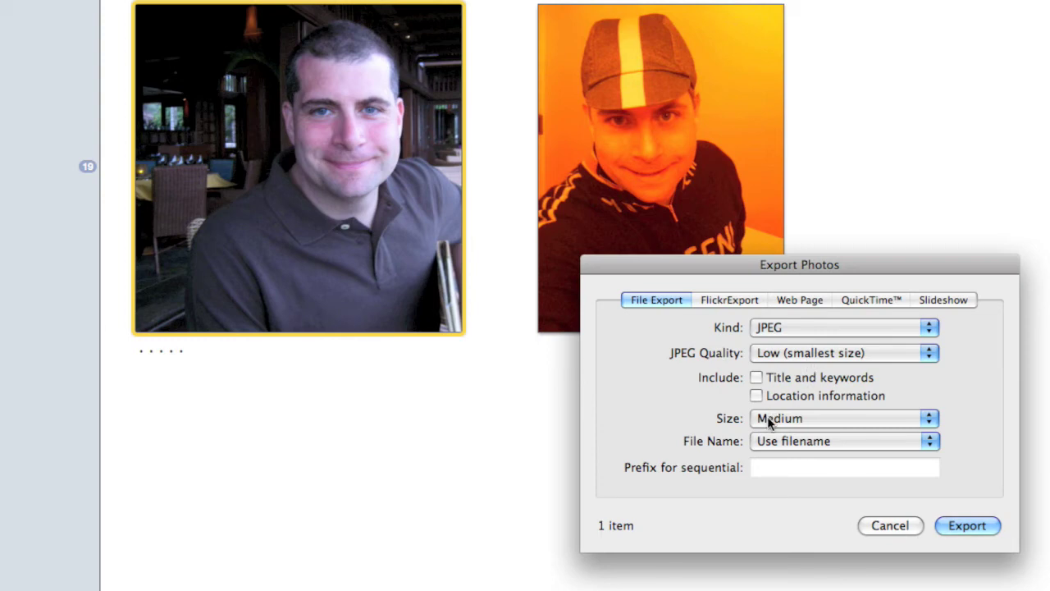
pyautogui.click(769, 420)
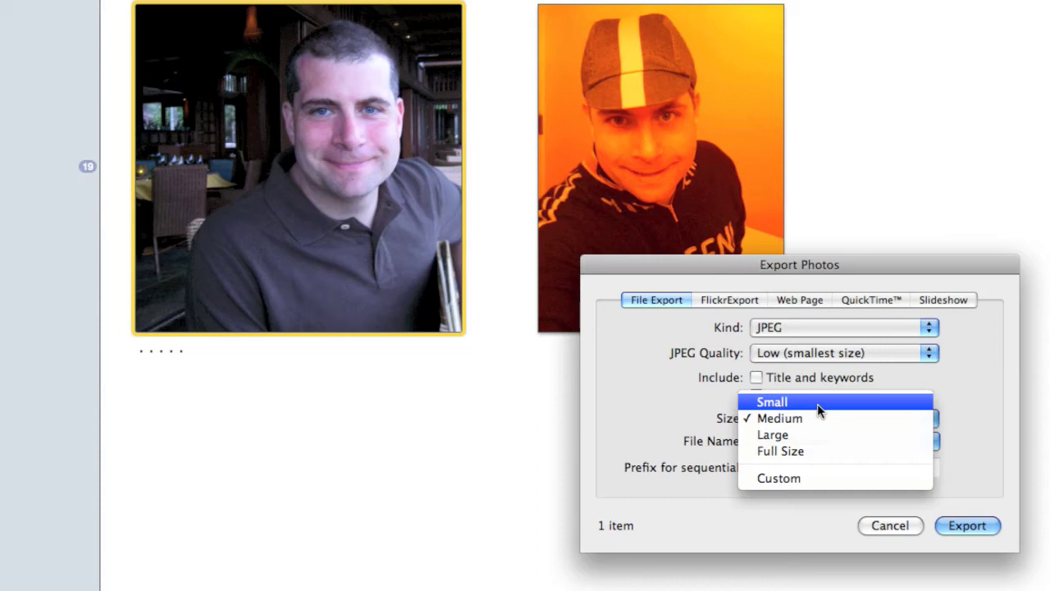
pyautogui.click(814, 479)
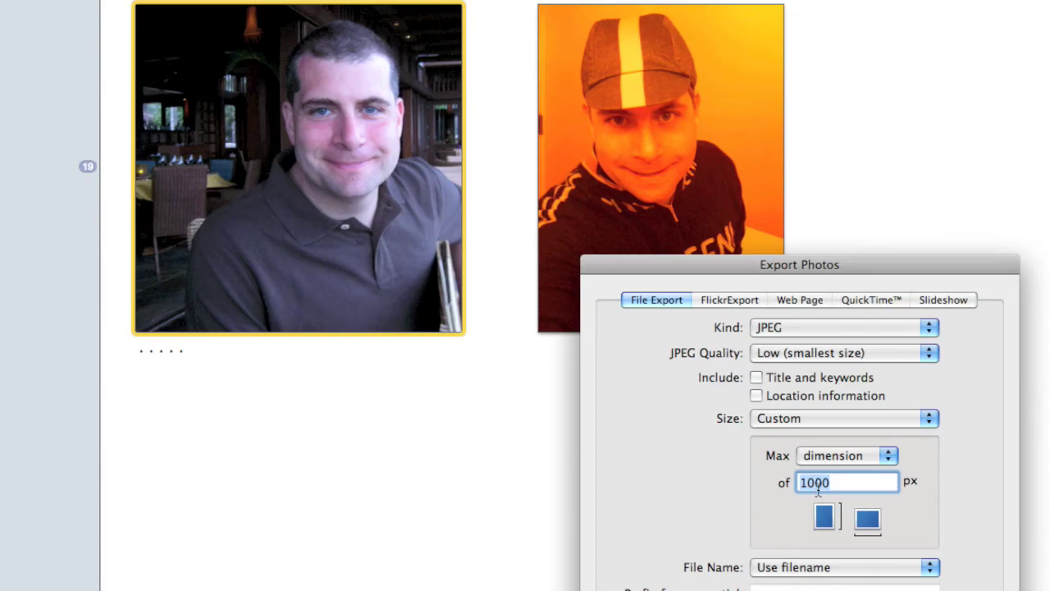
# Set the custom maximum dimension to 300 px on the longest side.
pyautogui.doubleClick(817, 484)
pyautogui.write('300')
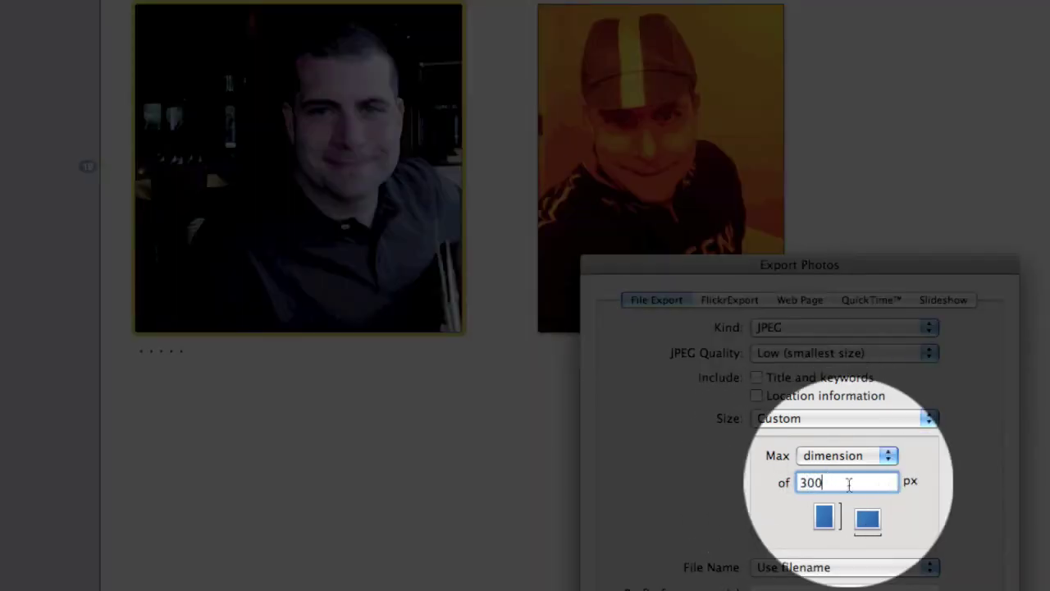
pyautogui.click(886, 457)
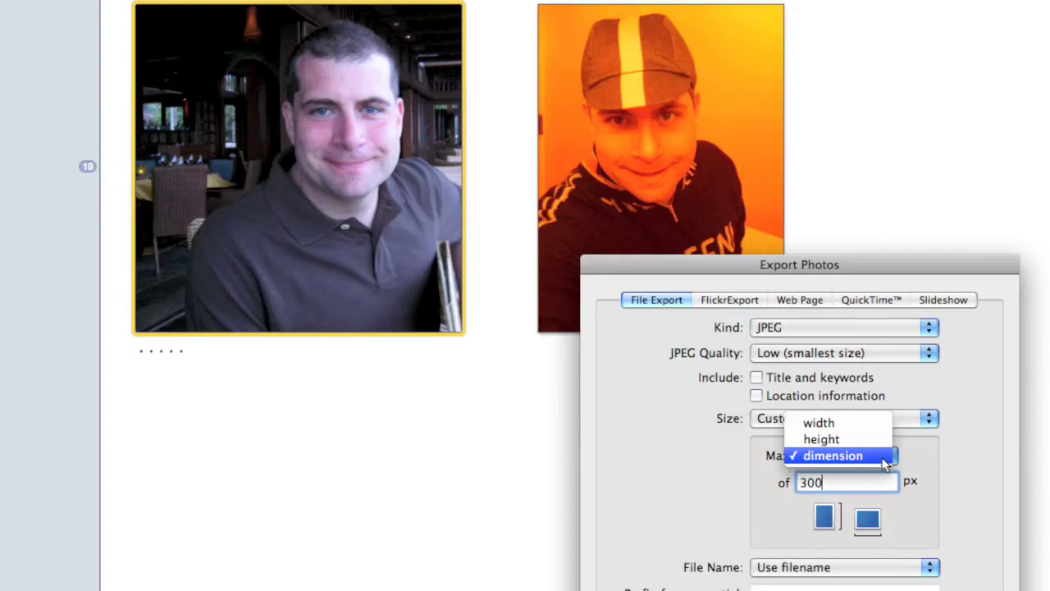
pyautogui.click(837, 458)
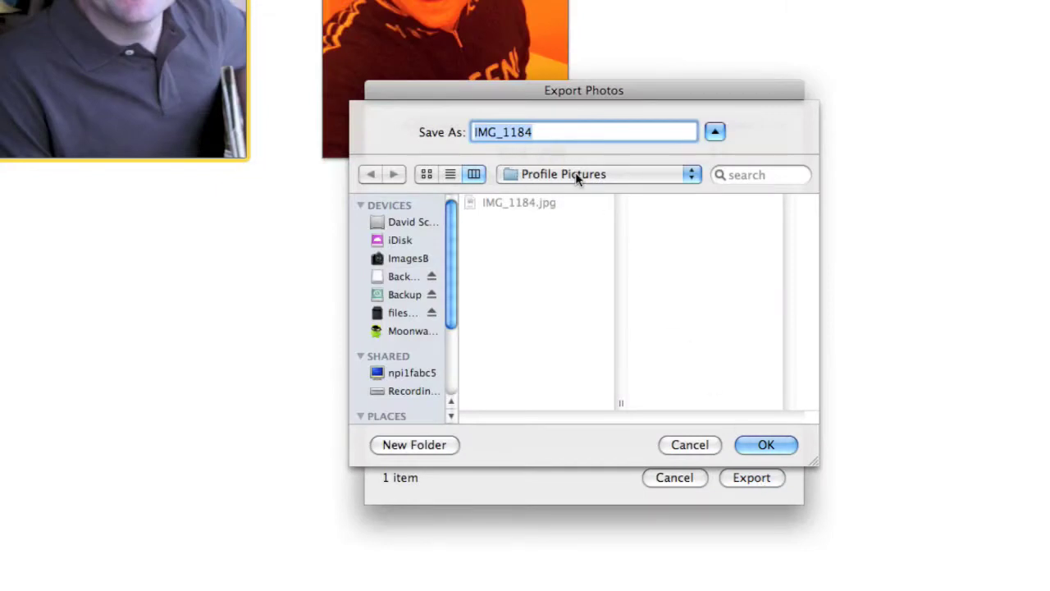
# Export the 300 px JPEG into Profile Pictures, named 'Smiling' followed by the person's first name.
pyautogui.click(752, 478)
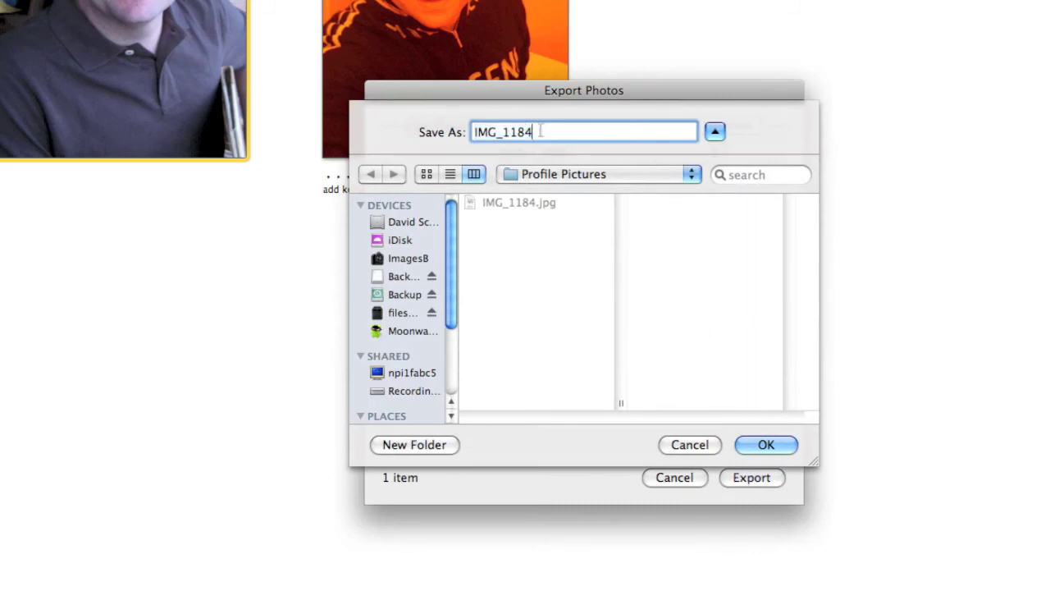
pyautogui.write('Smiling David')
pyautogui.click(758, 446)
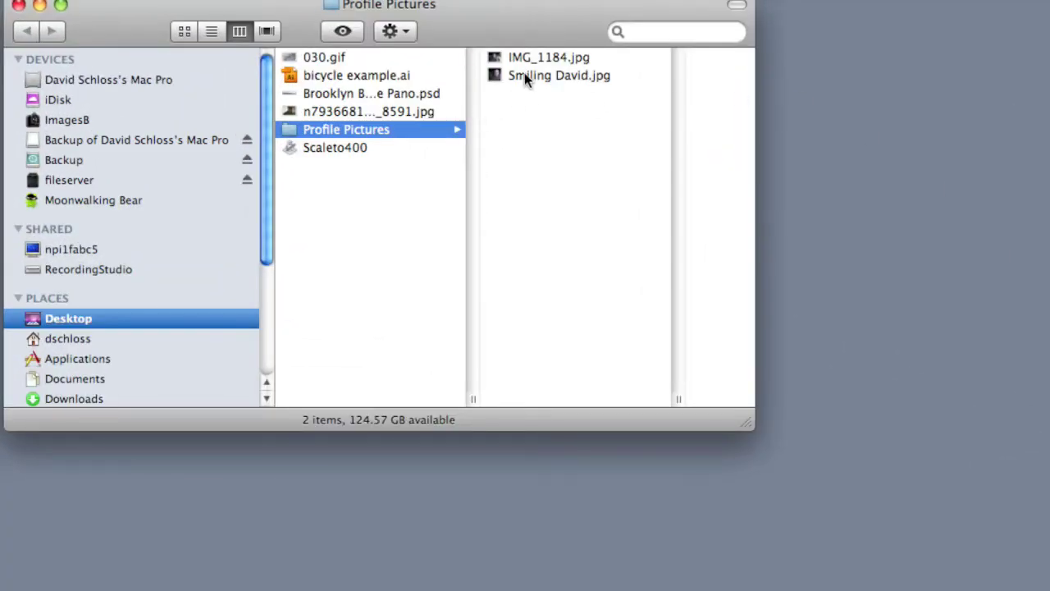
# Preview the exported smiling portrait JPEG in Finder's Profile Pictures column.
pyautogui.click(525, 76)
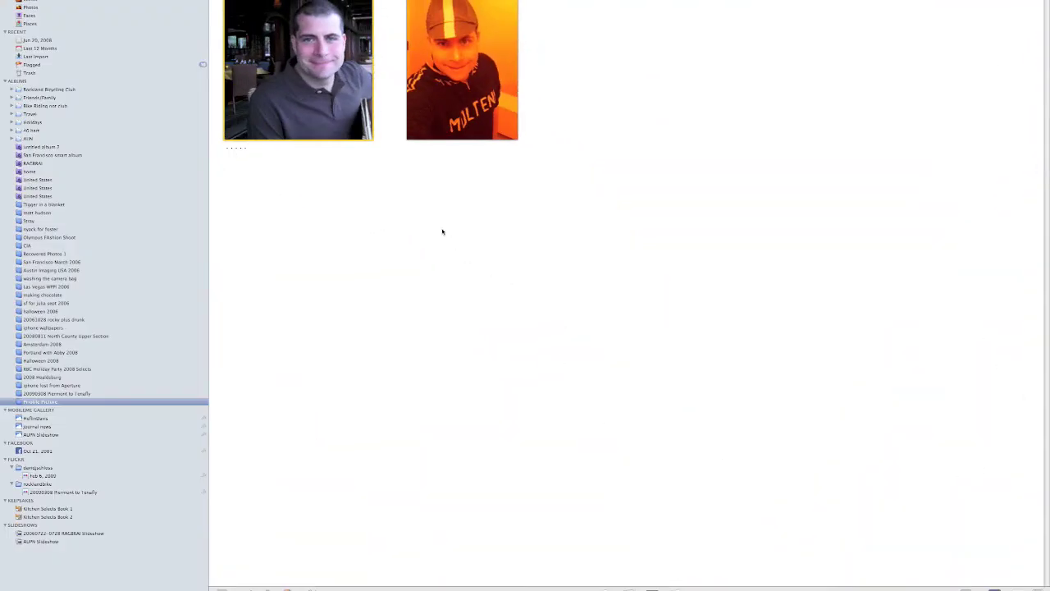
# Reopen the export settings and choose Medium size and Medium JPEG quality.
pyautogui.click(58, 1)
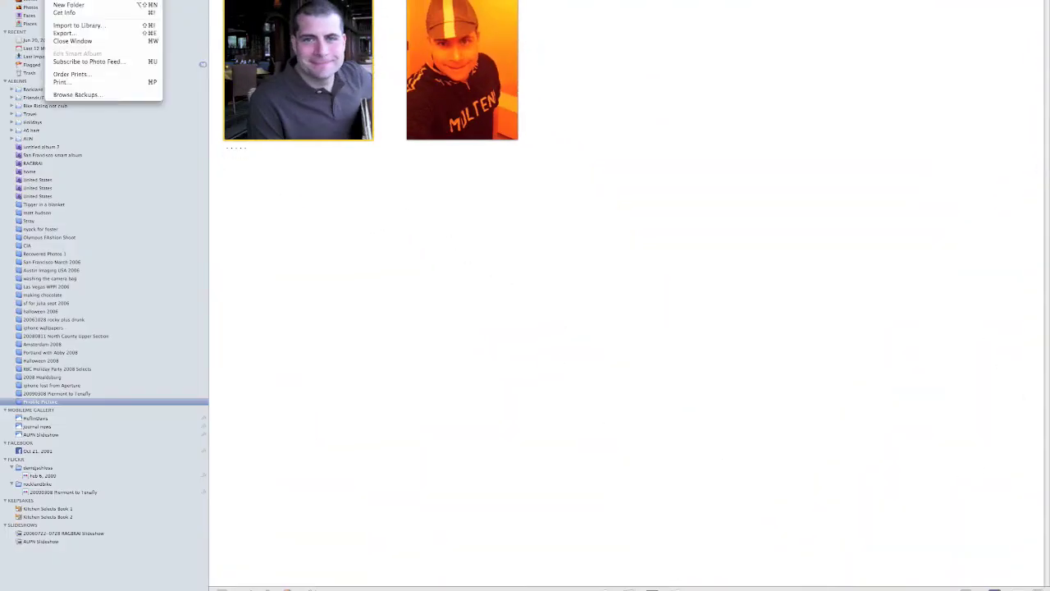
pyautogui.click(56, 34)
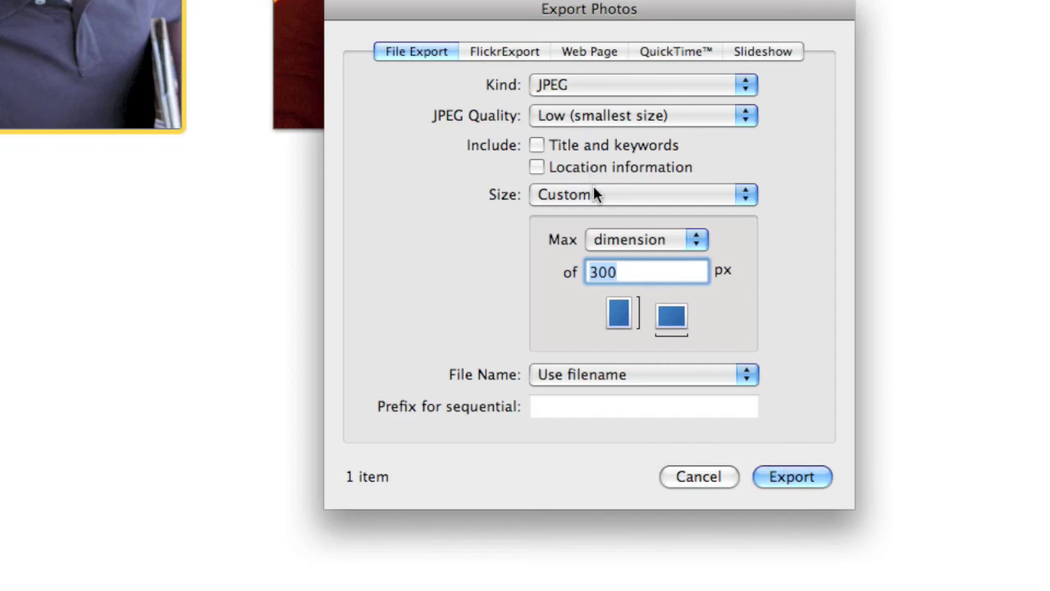
pyautogui.click(555, 196)
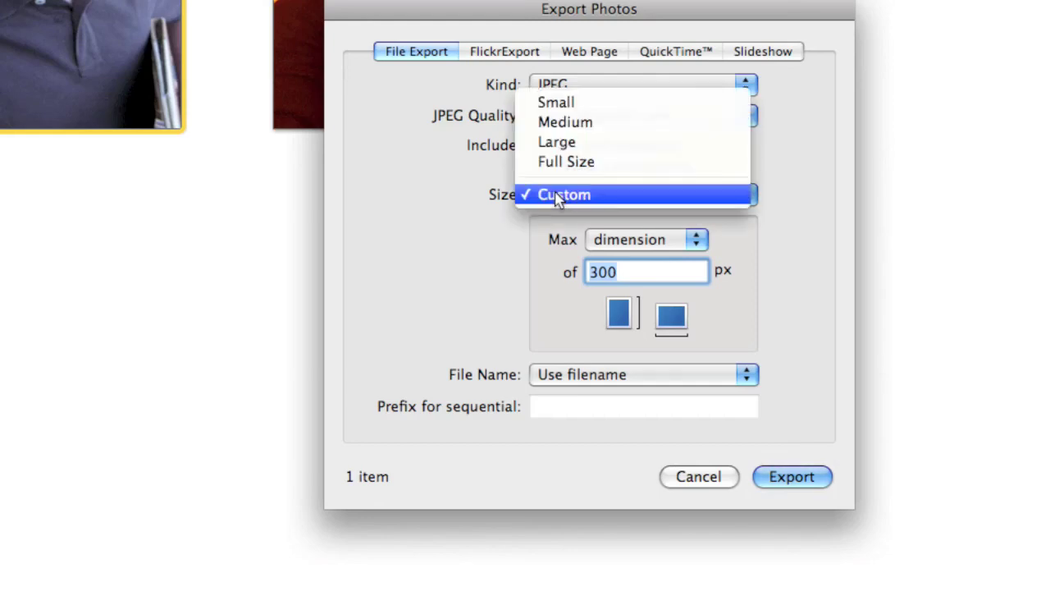
pyautogui.click(594, 127)
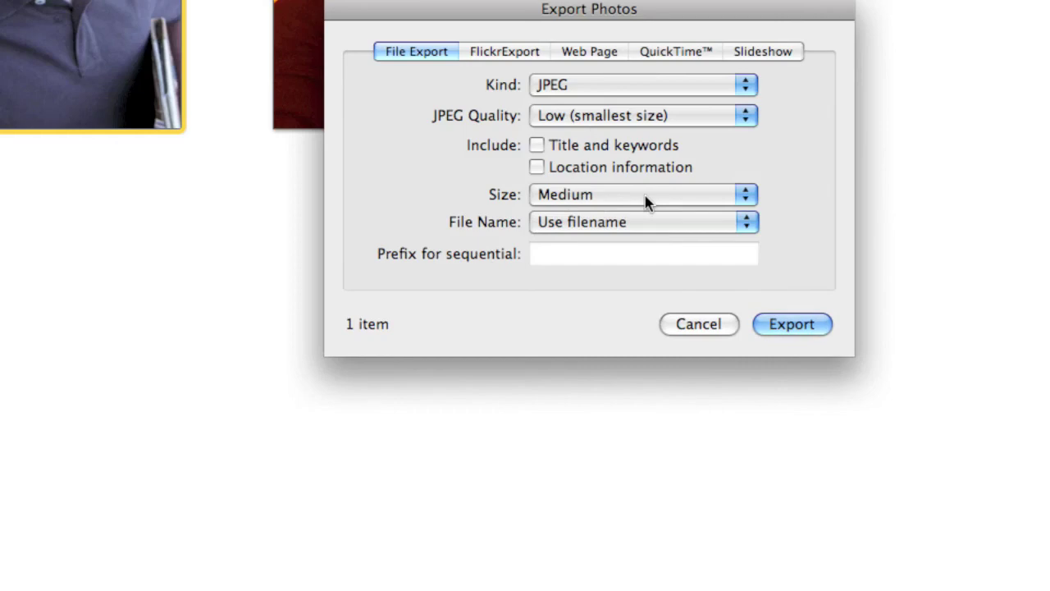
pyautogui.click(598, 121)
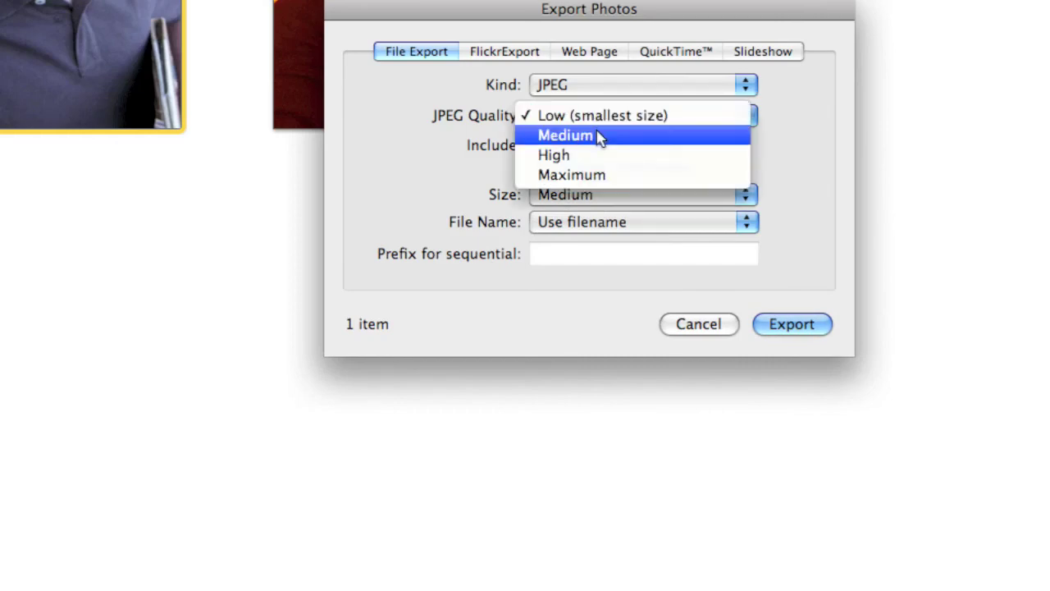
pyautogui.click(600, 135)
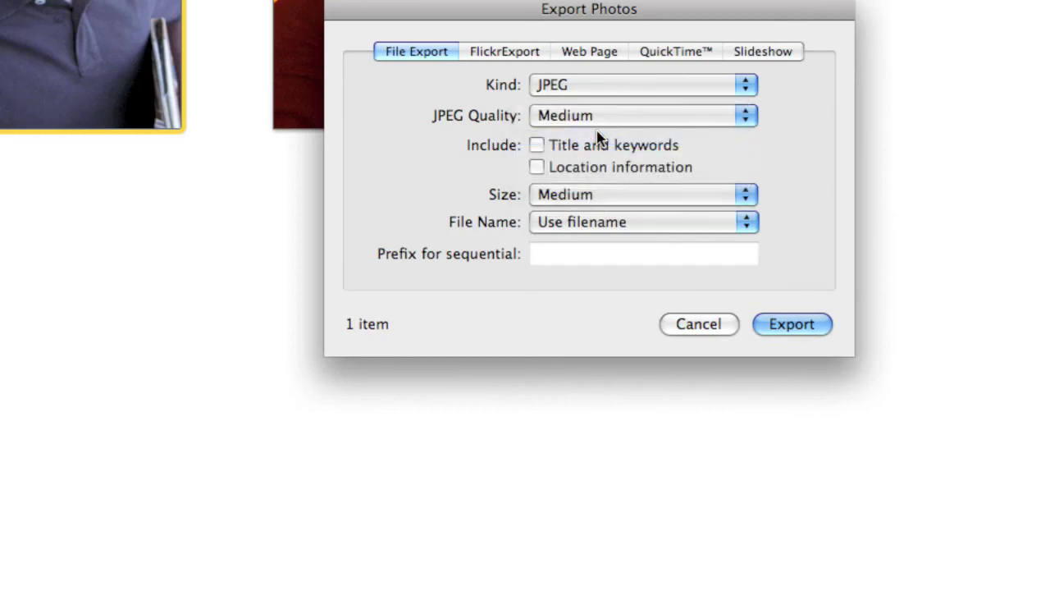
# Save the second export into Profile Pictures under the same 'Smiling' name ending in 2.
pyautogui.click(790, 325)
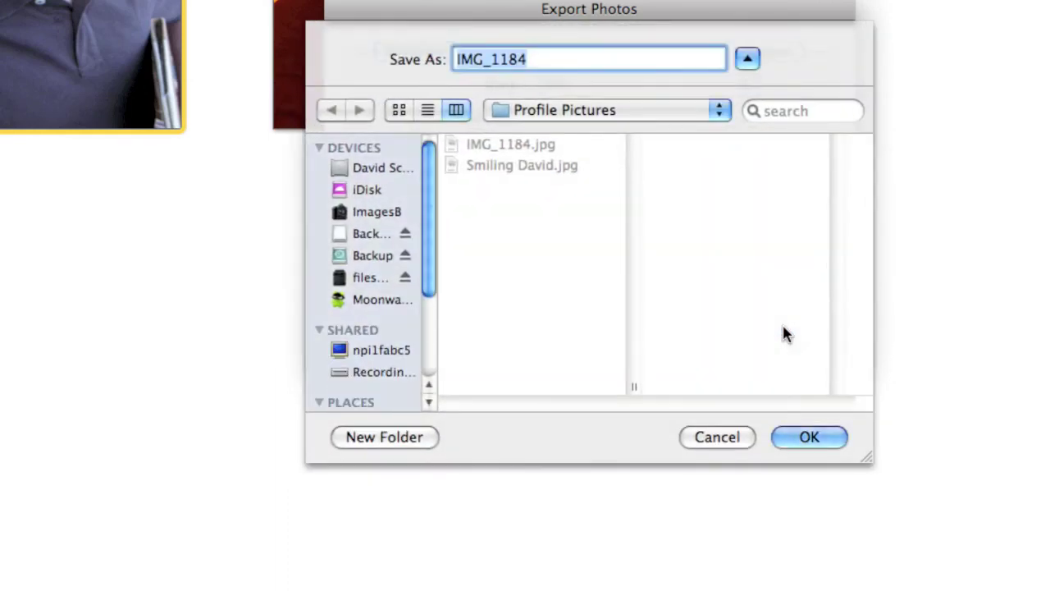
pyautogui.write('Smiling D')
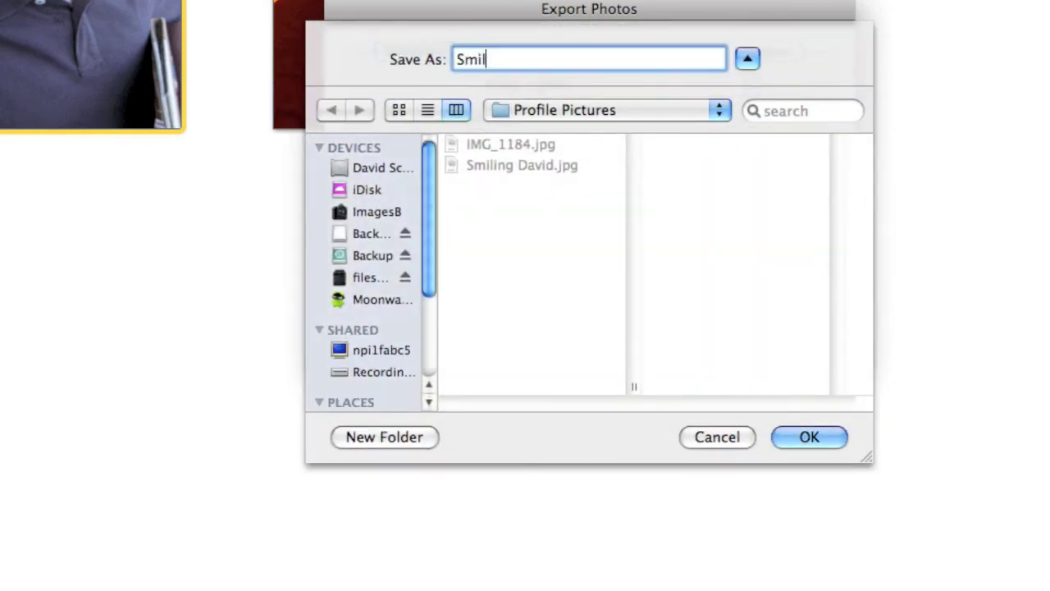
pyautogui.write('avid2')
pyautogui.press('Return')
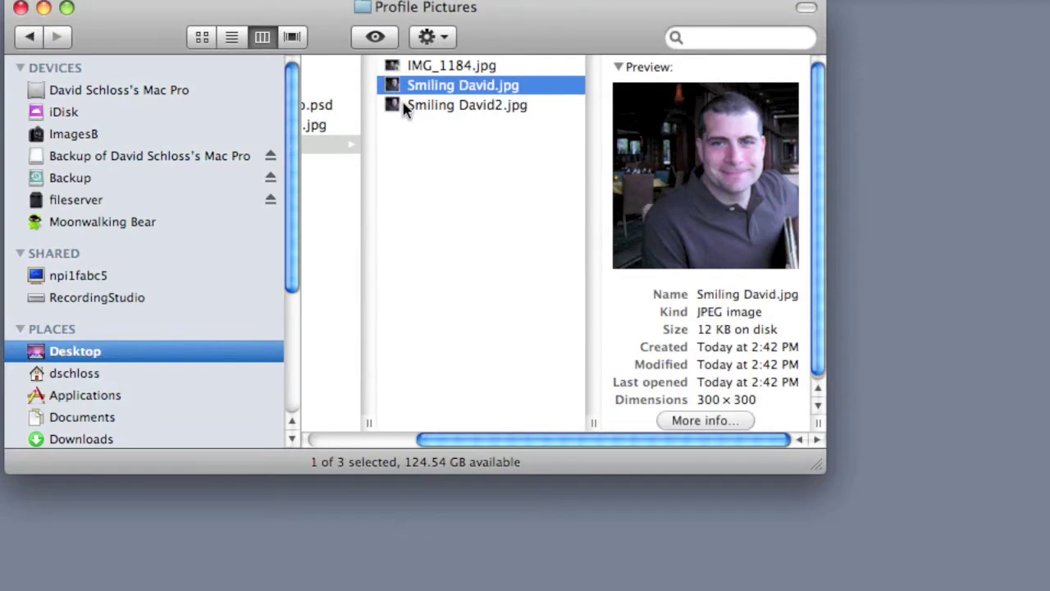
# Select the second smiling portrait JPEG to show its 640 × 640, 48 KB details.
pyautogui.click(406, 107)
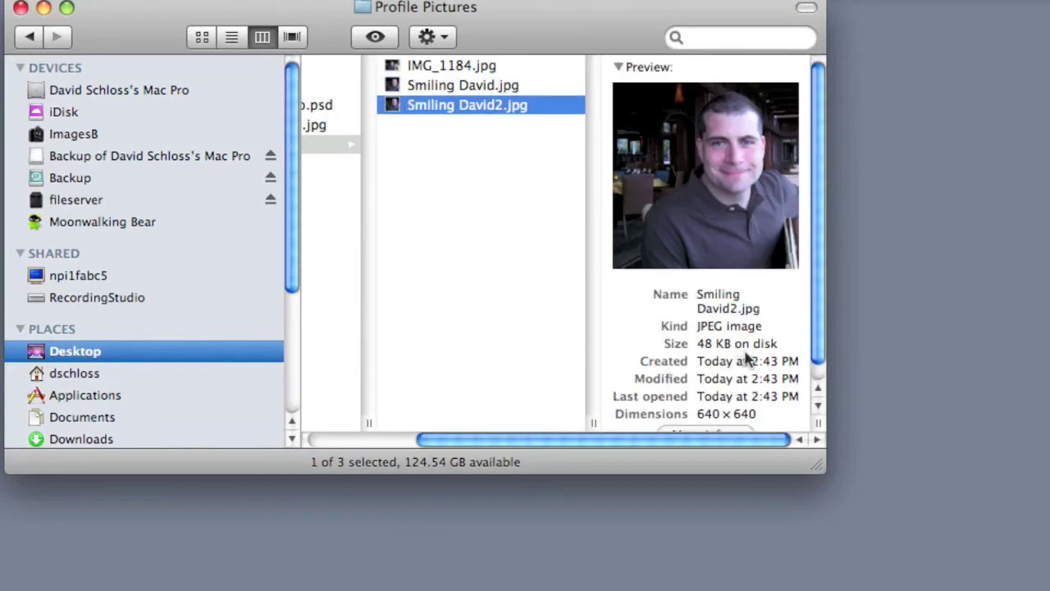